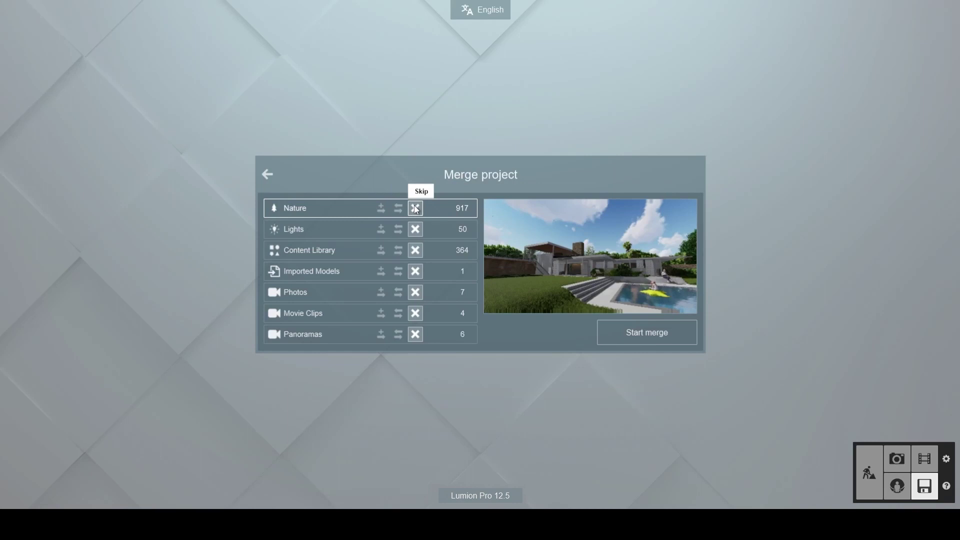
Try Add and Replace on the Lights row, then return Lights to Skip with Nature
click(382, 229)
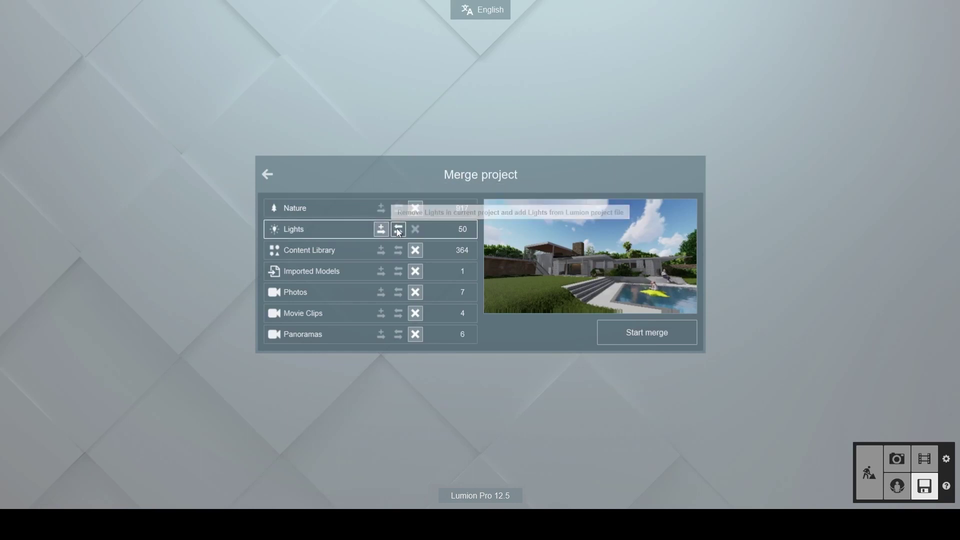
click(398, 230)
click(416, 230)
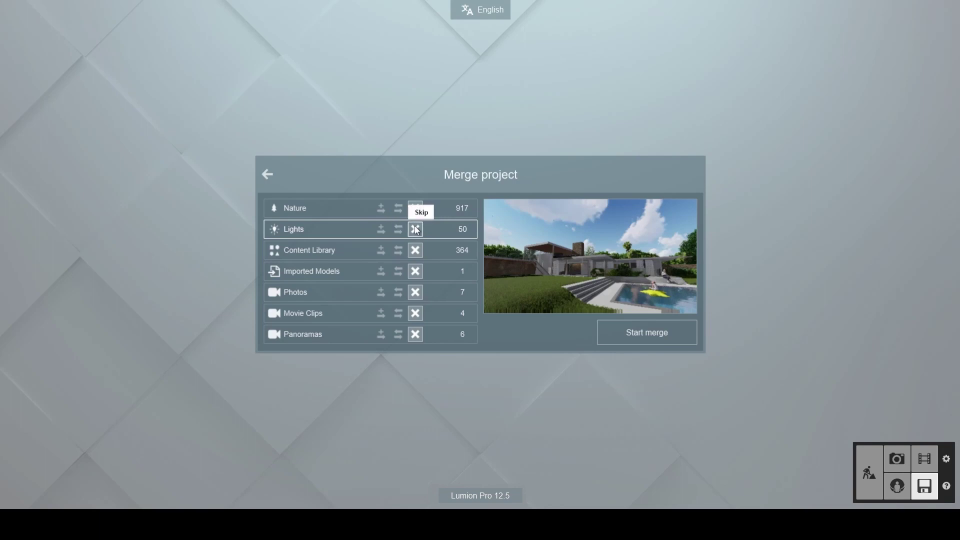
Set Content Library to Add, then toggle the Imported Model and Trees\Plants layers' visibility
click(381, 250)
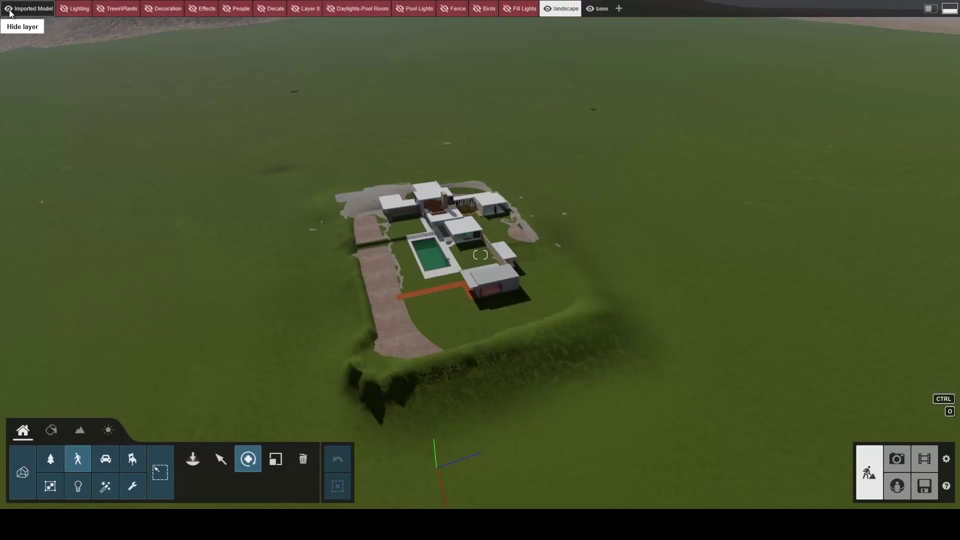
click(9, 12)
click(101, 11)
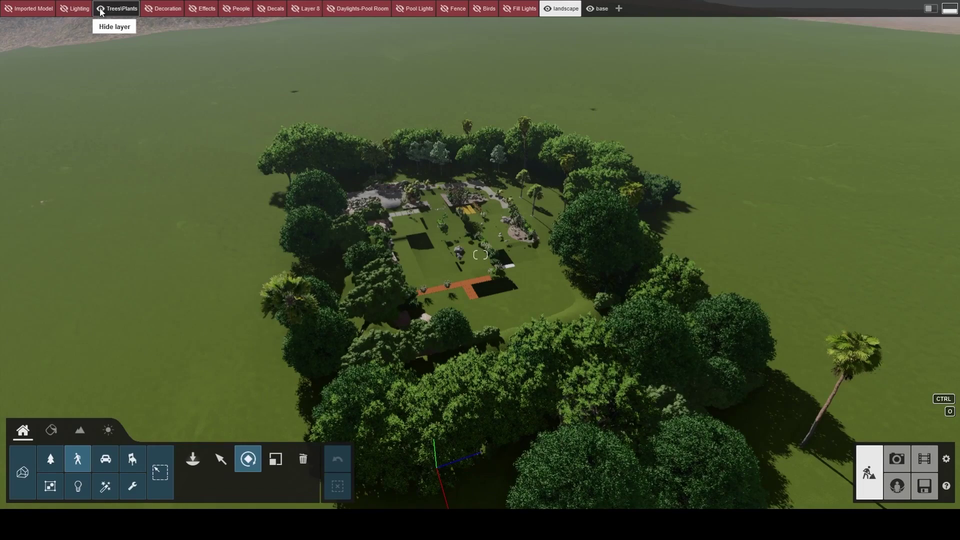
click(9, 12)
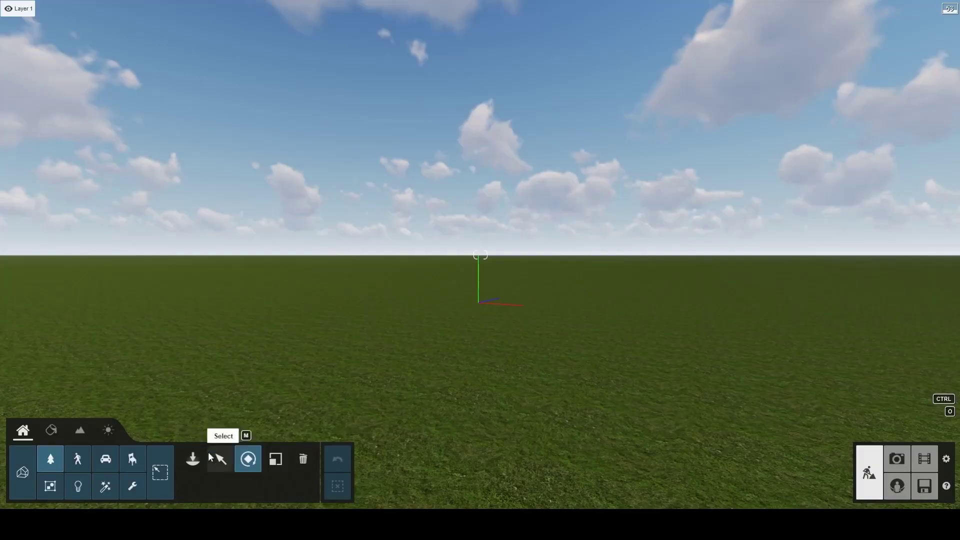
Place an Acacia RT tree from the Nature library at the centre of the grass
click(192, 459)
click(25, 109)
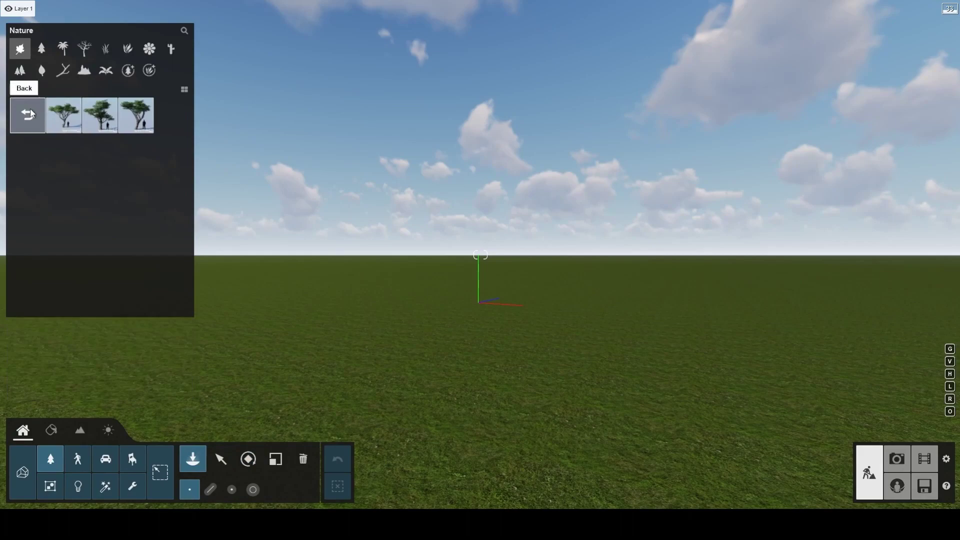
click(68, 118)
click(526, 339)
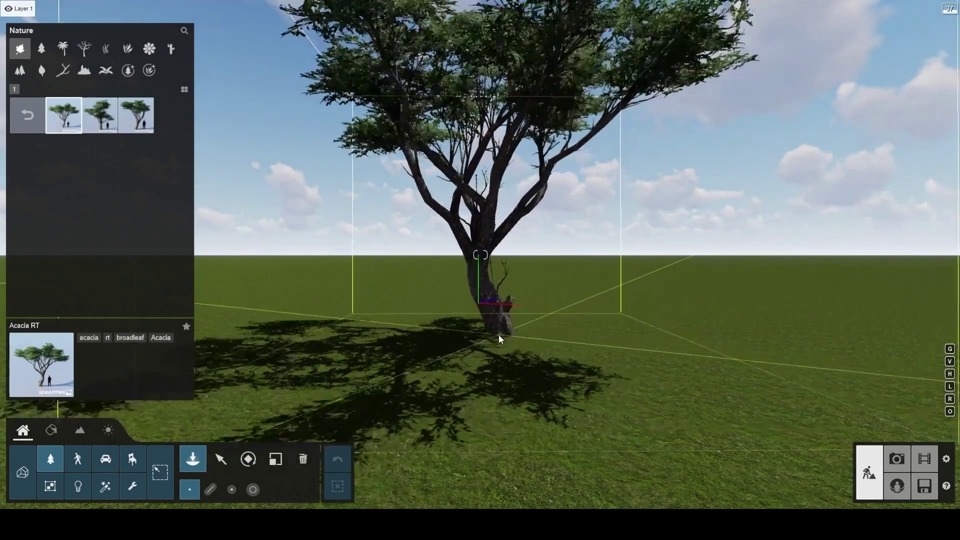
click(499, 334)
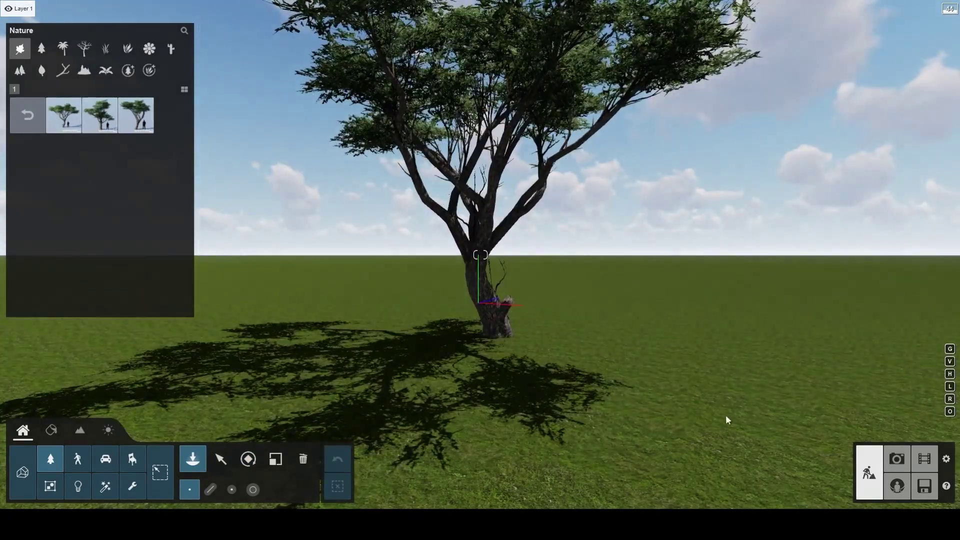
In Photo mode, tilt the camera up on the tree and store it as photo 1
click(896, 459)
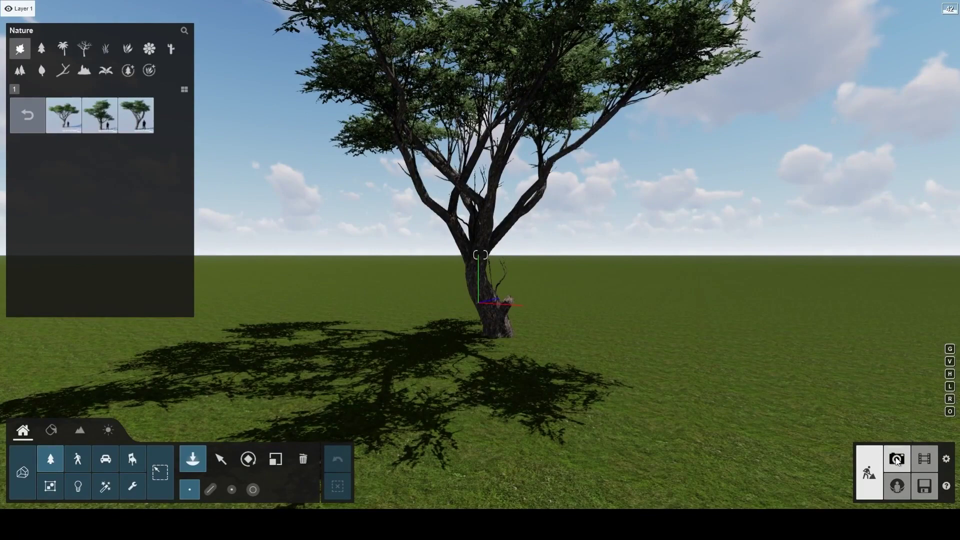
right_drag(688, 286, 688, 270)
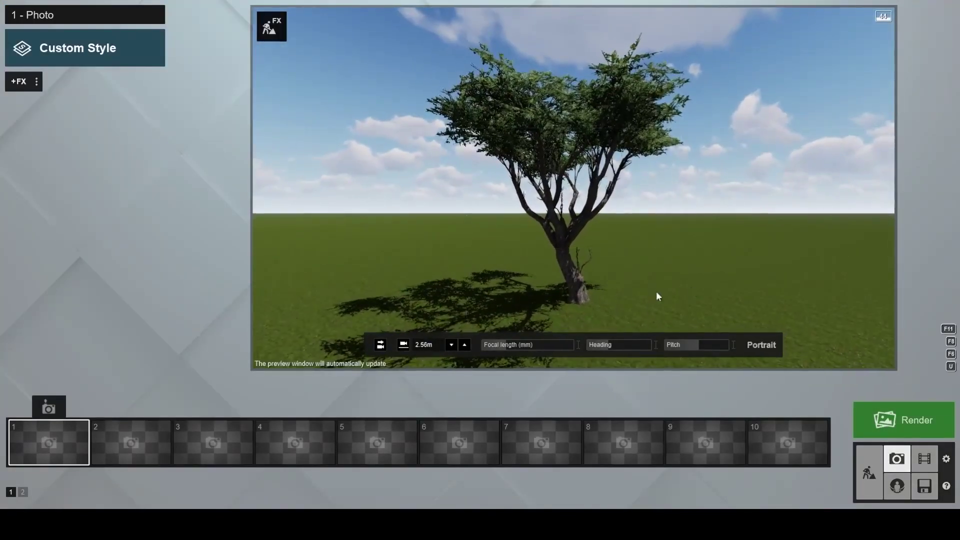
click(48, 409)
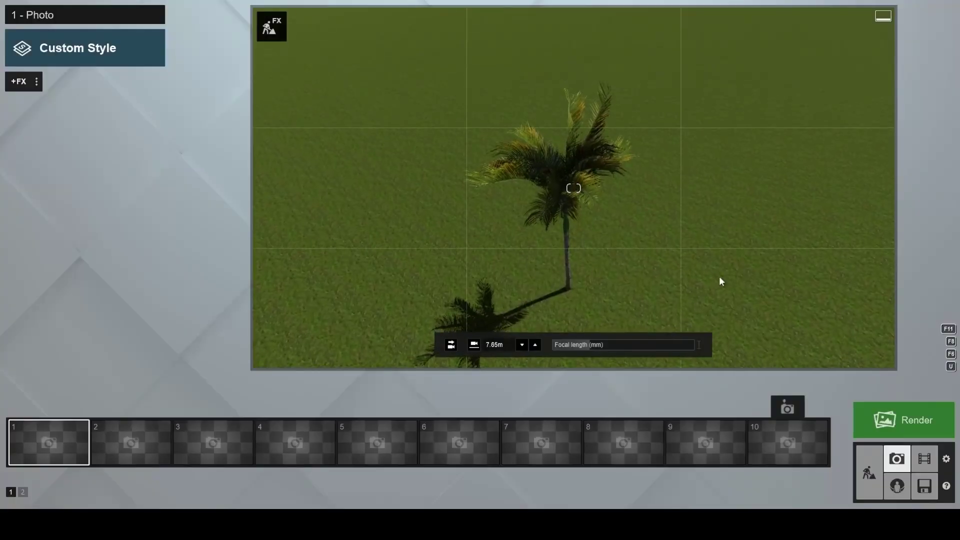
click(48, 413)
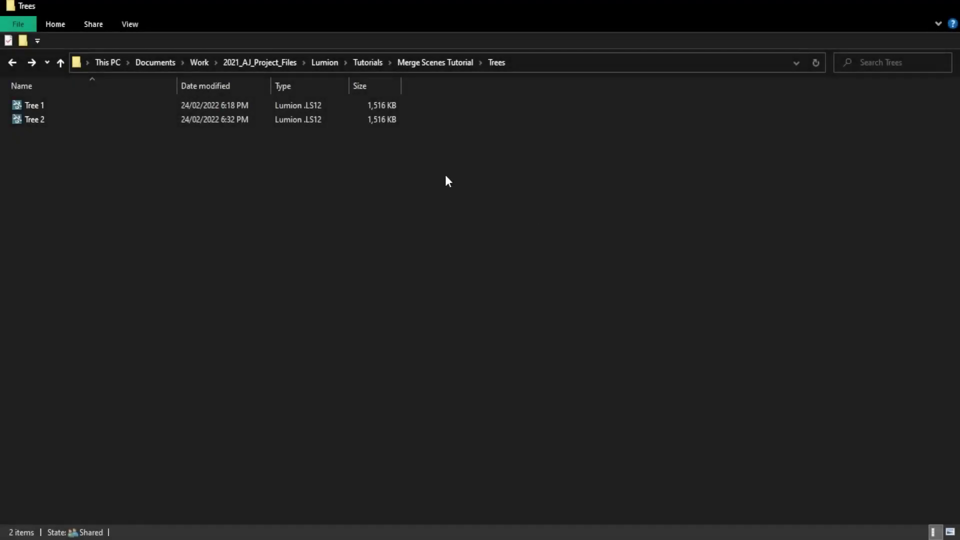
Select the Tree 1.ls12 project file in the Trees folder
click(229, 108)
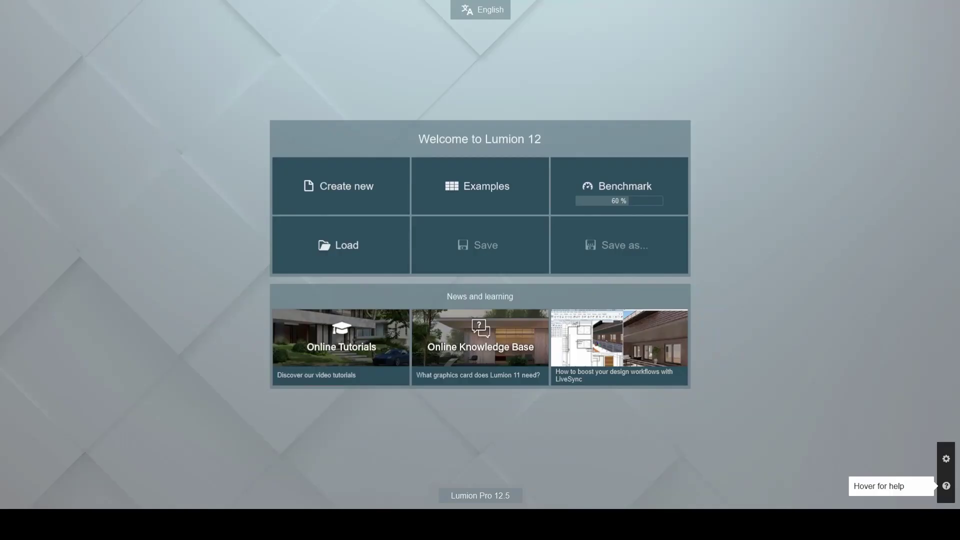
Drag the Tree 1 scene into Lumion and choose Merge in the Import scene dialog
drag(177, 163, 178, 163)
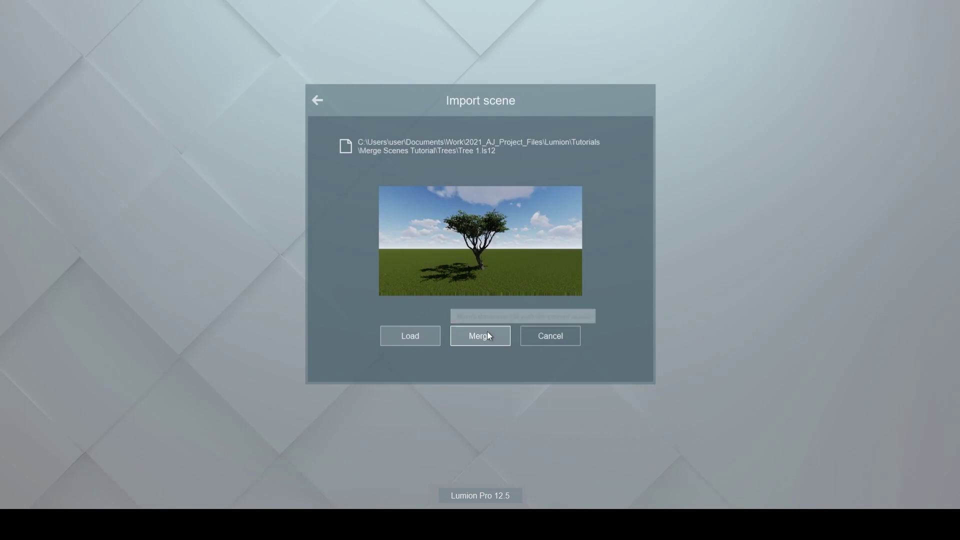
click(487, 335)
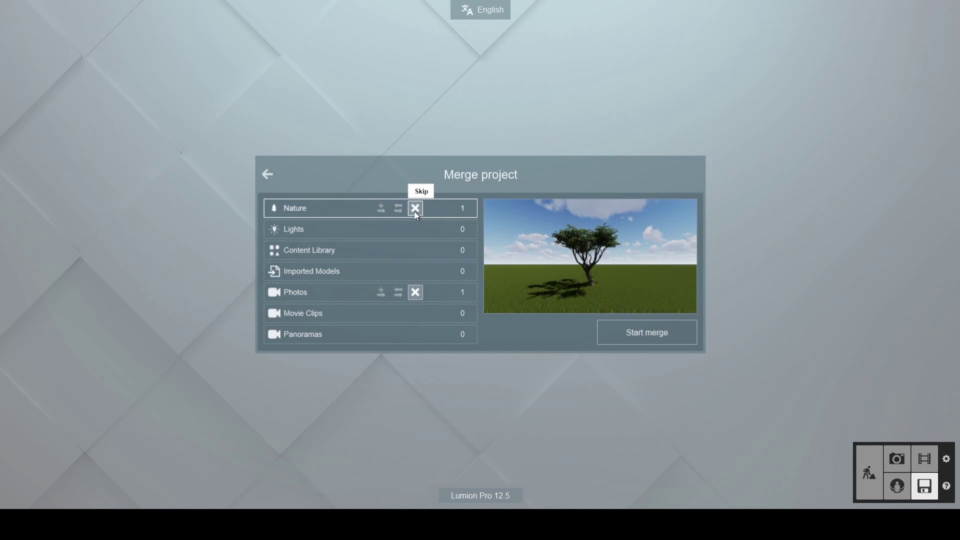
Set both the Nature row and the Photos row to Add
click(381, 210)
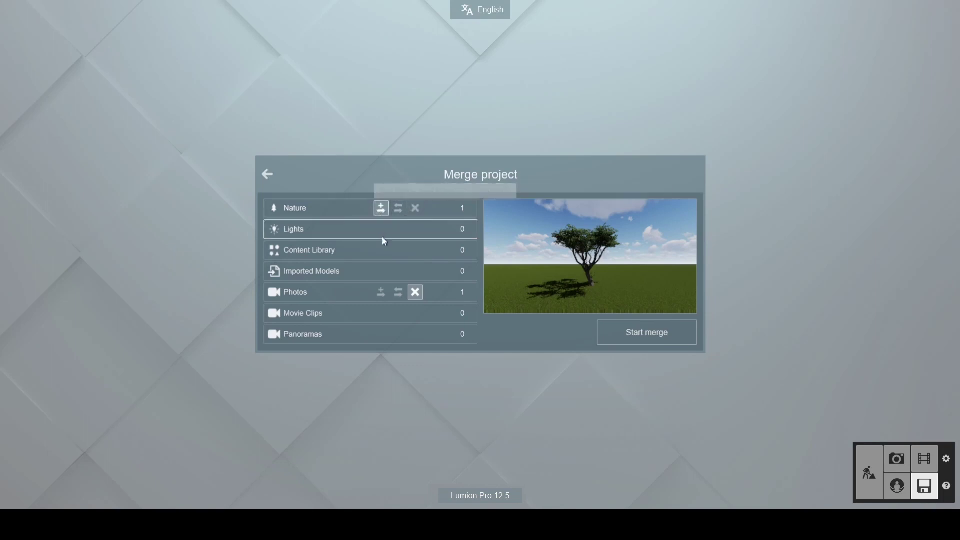
click(380, 294)
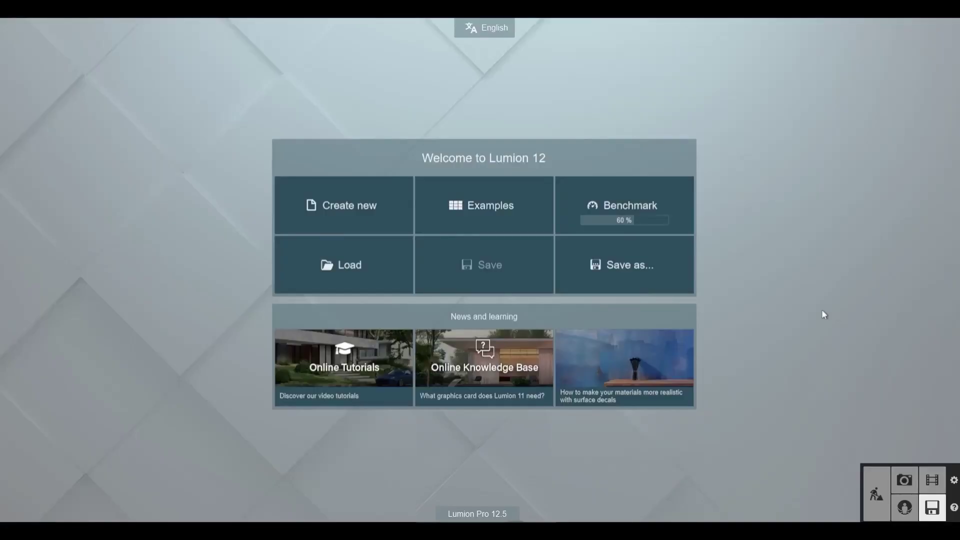
Merge the tree project with Nature set to Replace, then pull the camera back to frame it
click(368, 274)
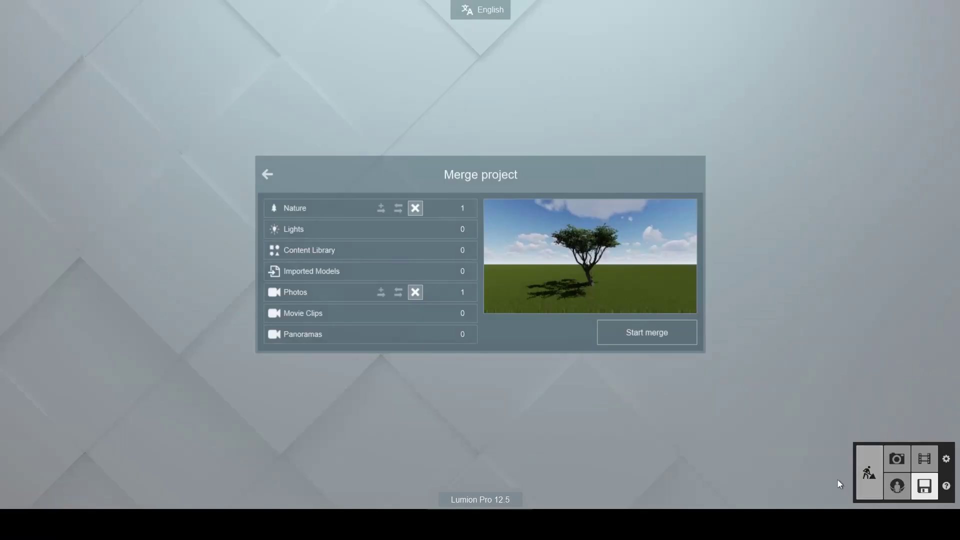
click(398, 209)
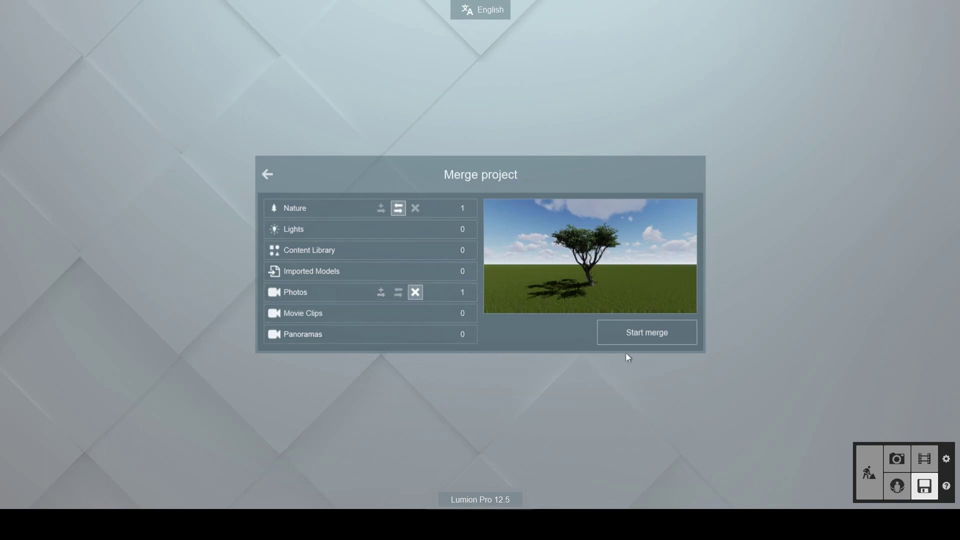
click(649, 333)
key(s)
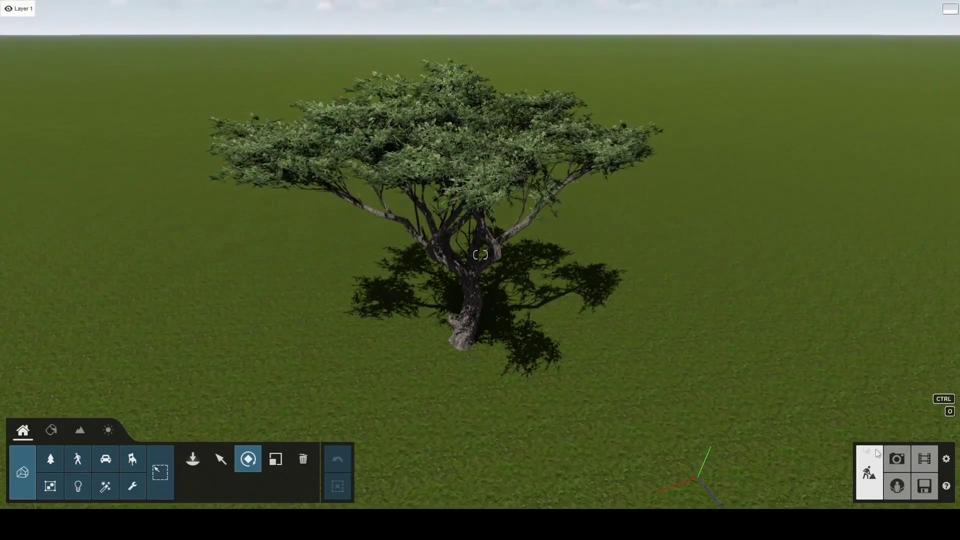
In Photo mode, jump to saved photo 1 and orbit the view around the house
click(898, 460)
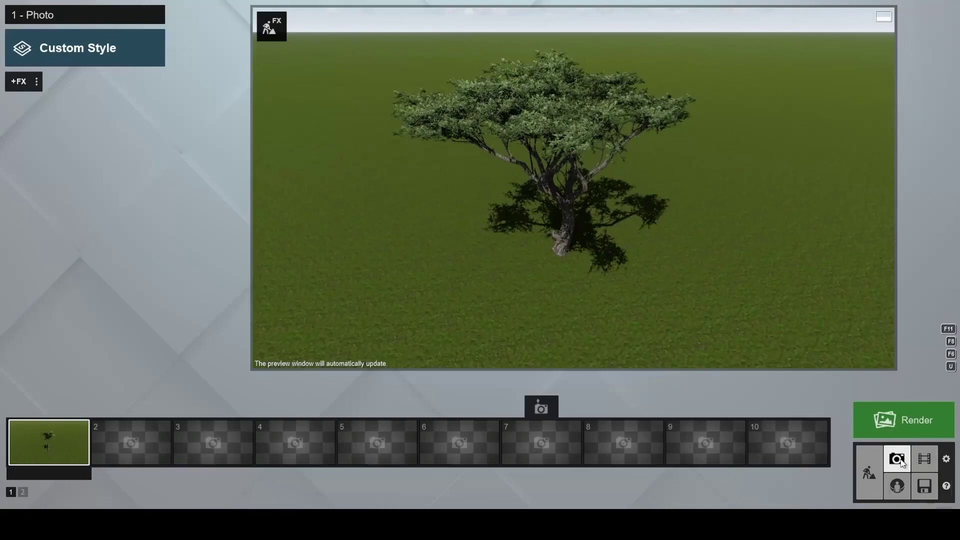
click(73, 447)
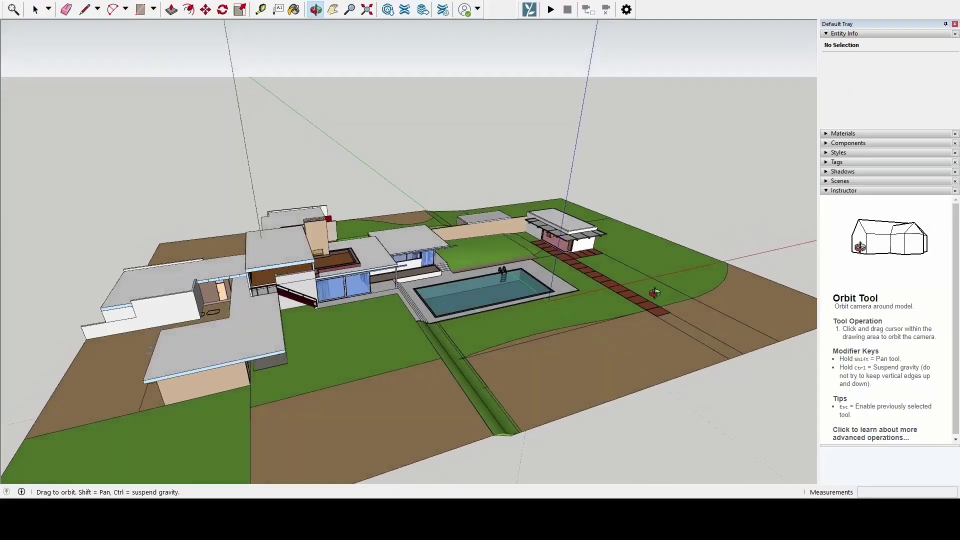
mouse_move(380, 300)
mouse_down()
mouse_move(274, 294)
mouse_move(180, 197)
mouse_move(197, 169)
mouse_move(253, 172)
mouse_move(498, 251)
mouse_move(738, 305)
mouse_move(557, 380)
mouse_up()
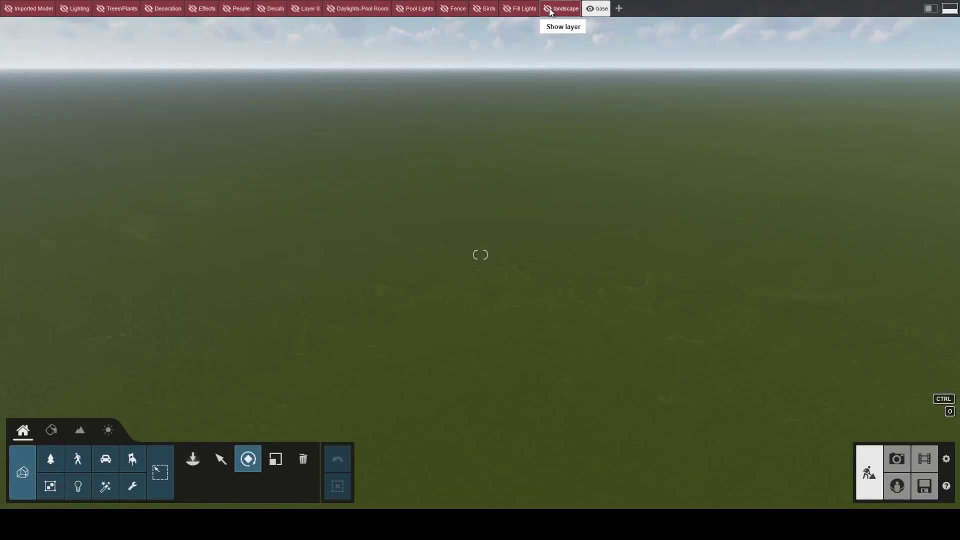
Show the landscape and Imported Model layers, then fly the camera toward the pool and house
click(548, 9)
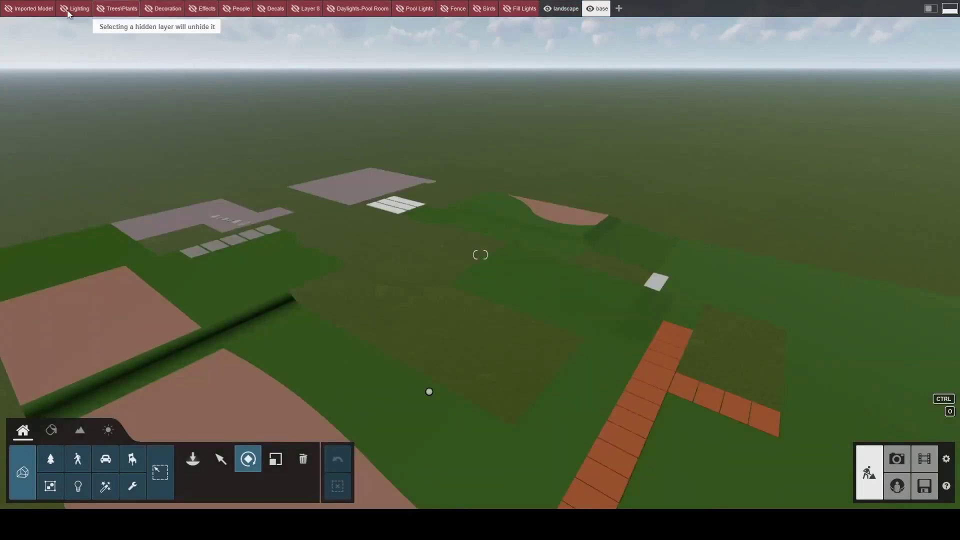
click(9, 10)
click(50, 486)
key(w)
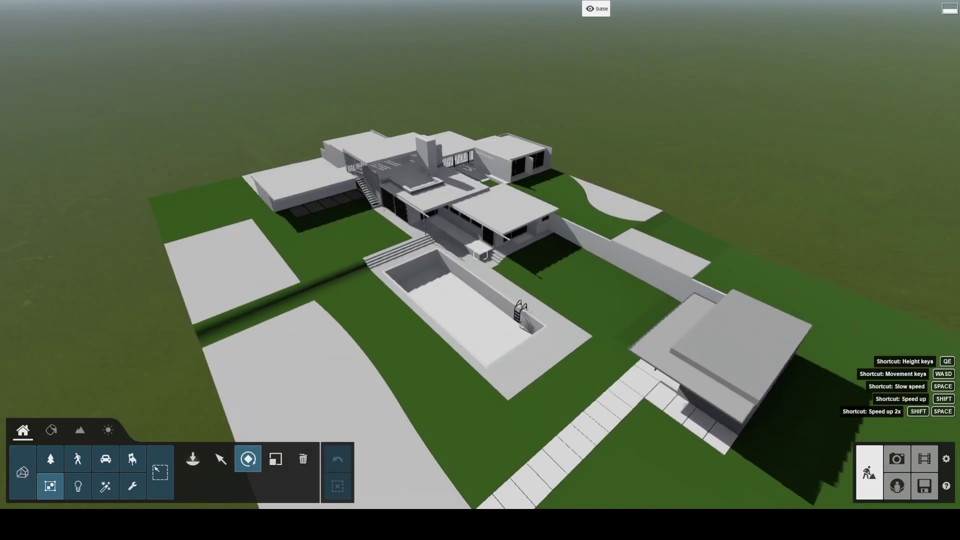
key(w)
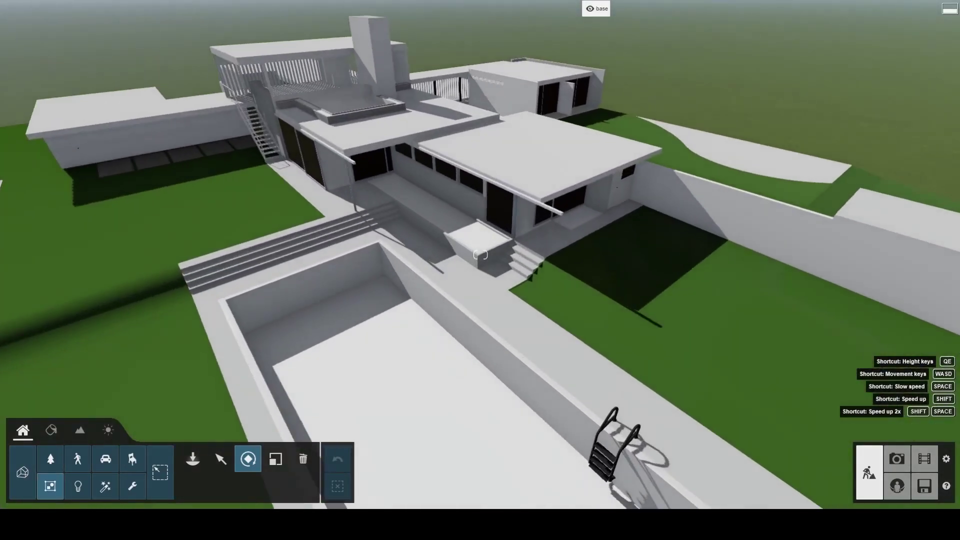
key(s)
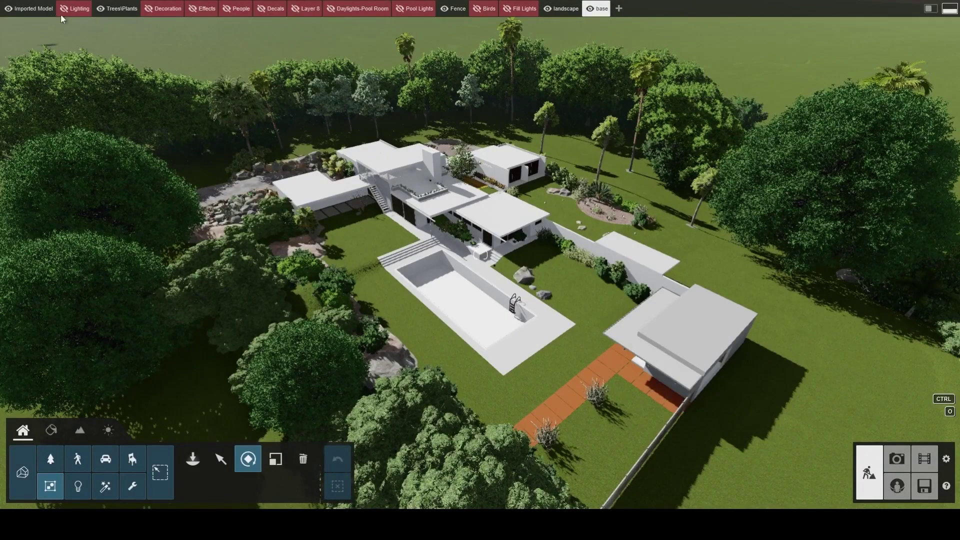
Delete the placeholder house model and merge in the colleague's detailed building model
click(8, 8)
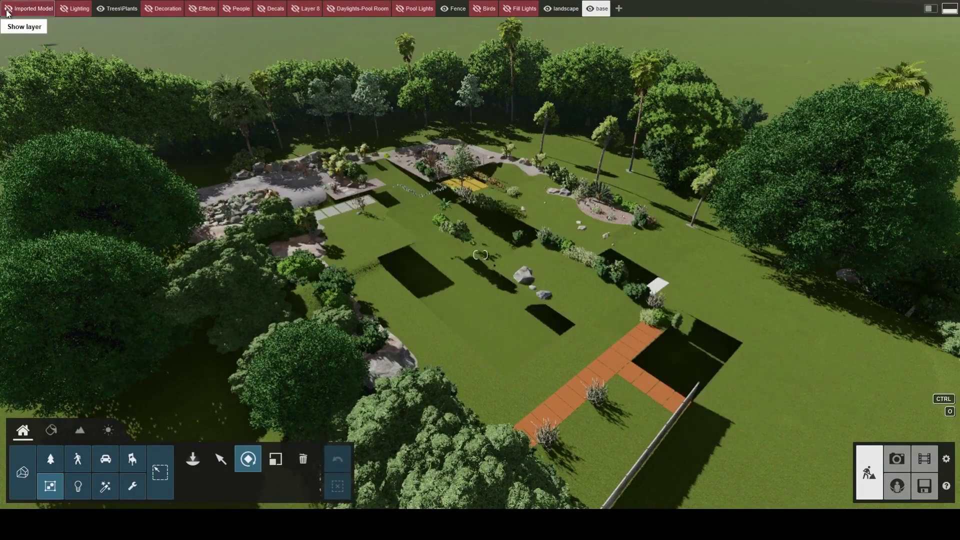
click(8, 9)
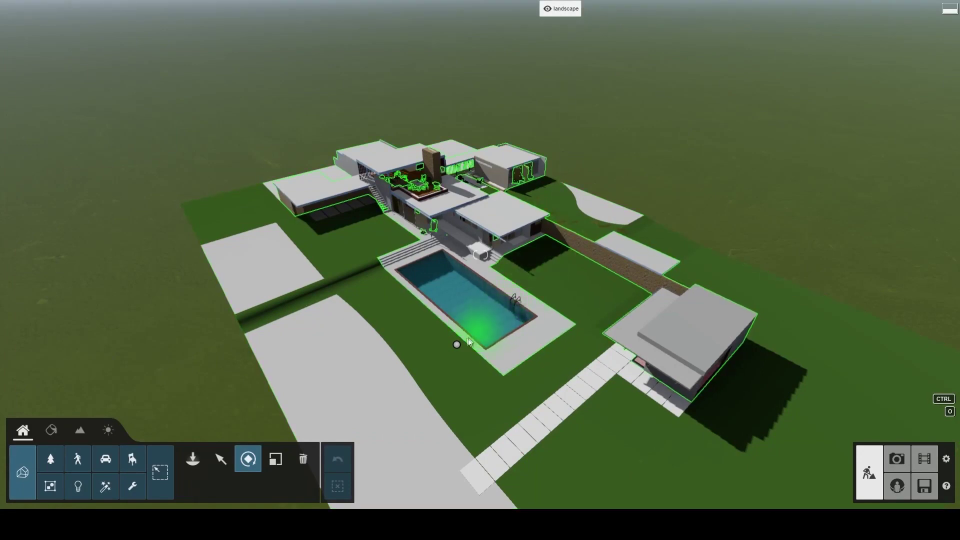
click(457, 345)
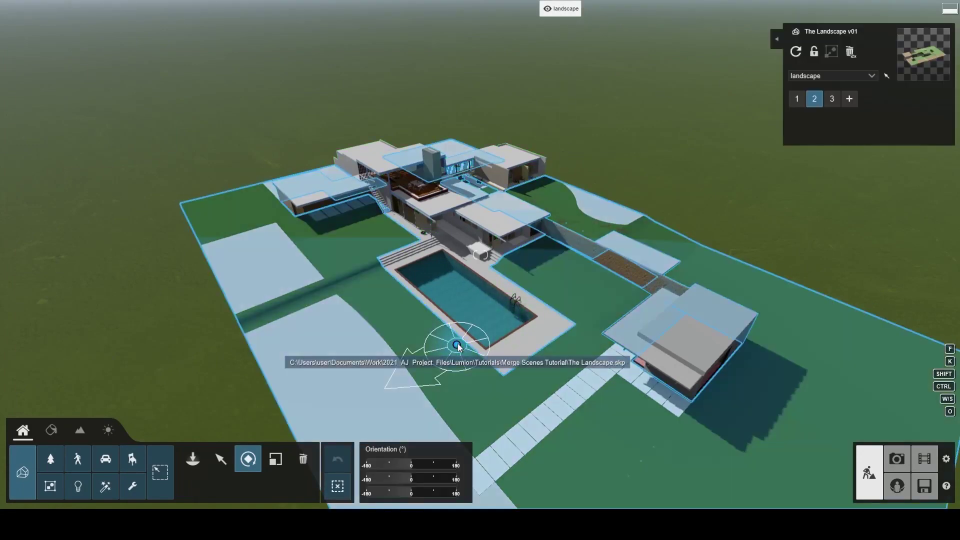
click(303, 459)
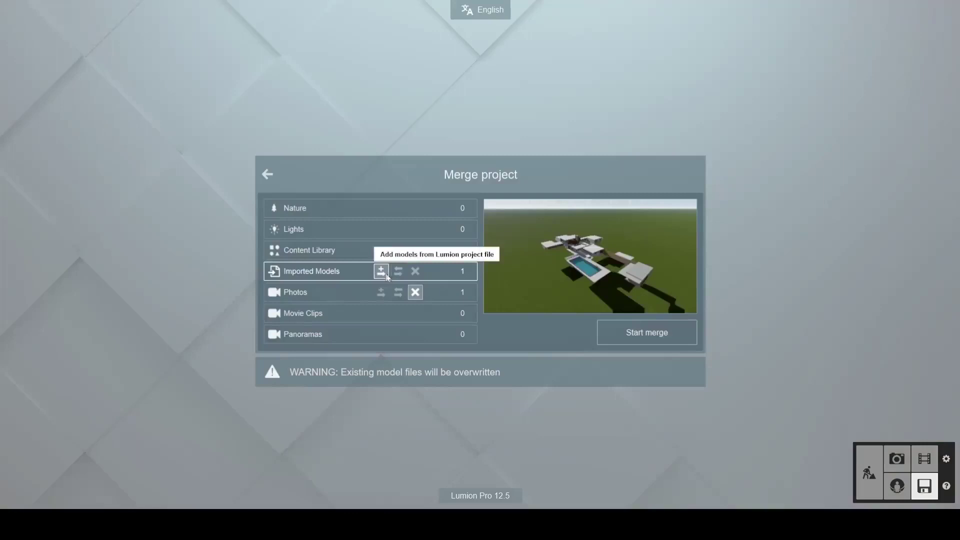
click(644, 339)
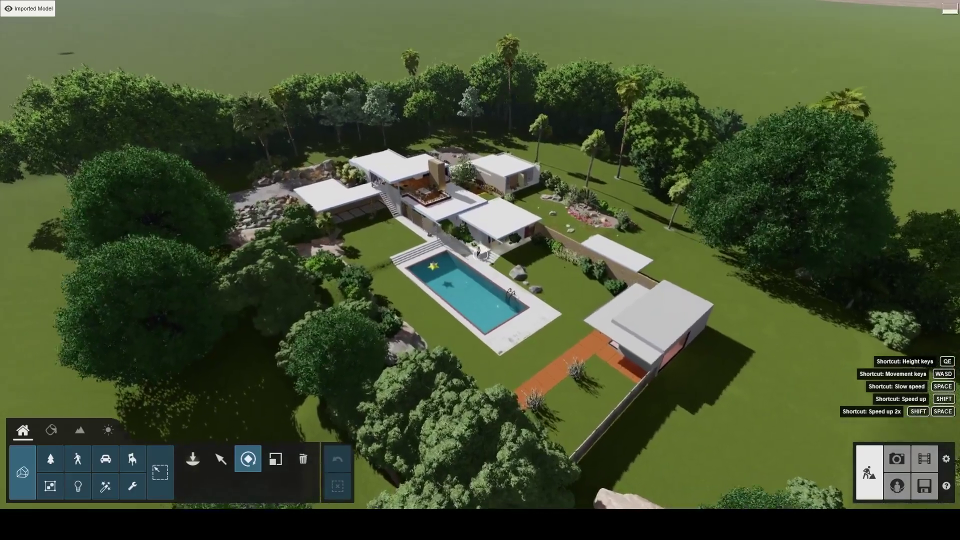